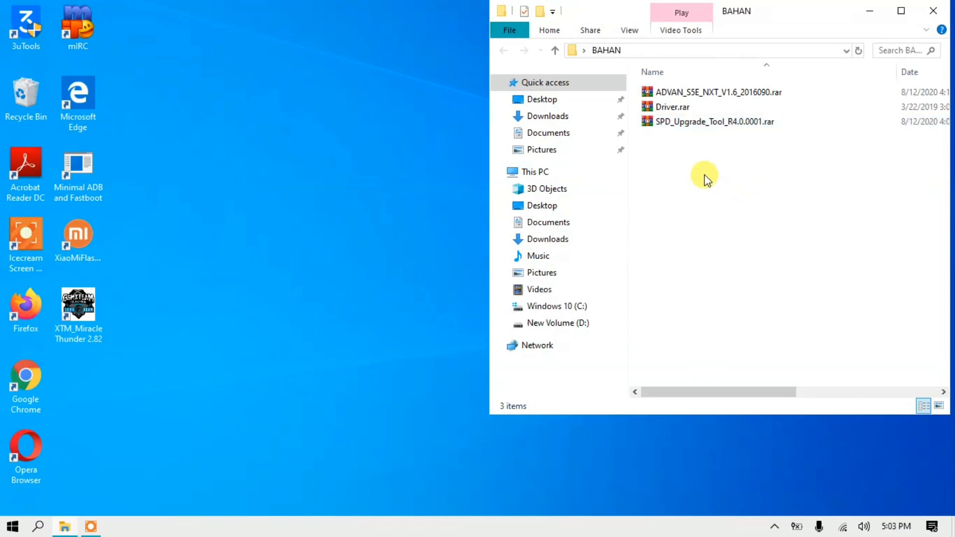
Extract Driver.rar directly into the BAHAN folder
{"action": "left_click", "coordinate": [716, 236]}
{"action": "left_click", "coordinate": [656, 111]}
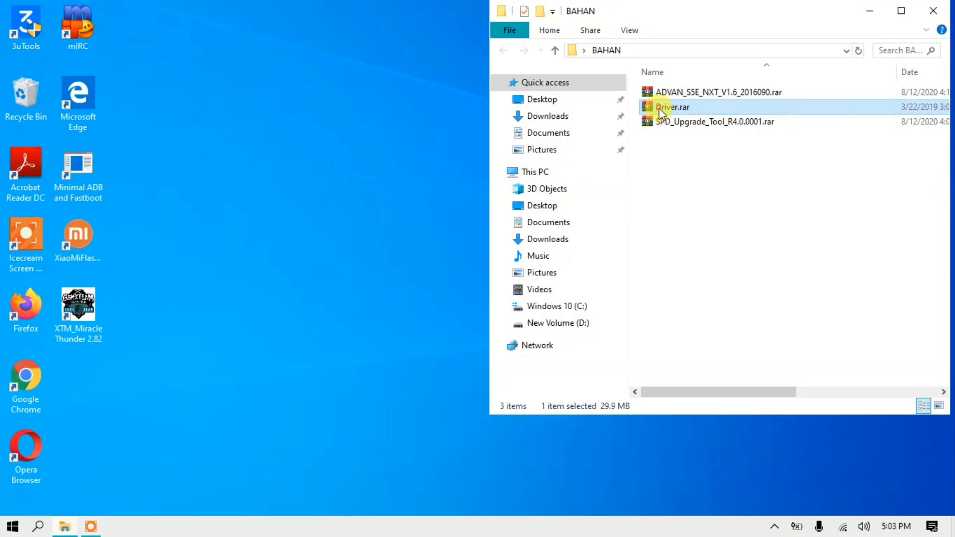
{"action": "right_click", "coordinate": [655, 109]}
{"action": "left_click", "coordinate": [585, 167]}
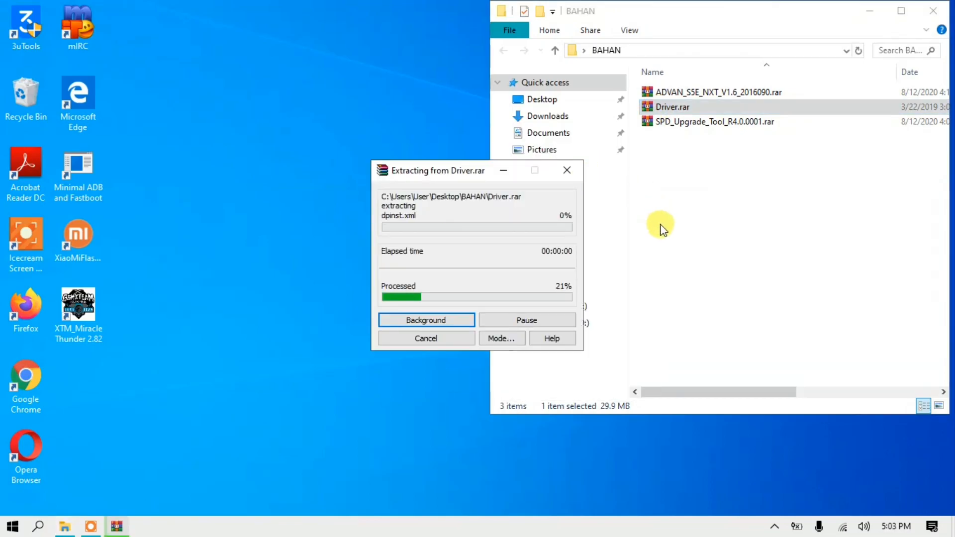
Run SprdNpiDriverInstall.exe from the extracted Driver folder and complete the device driver installation wizard
{"action": "left_click", "coordinate": [667, 138]}
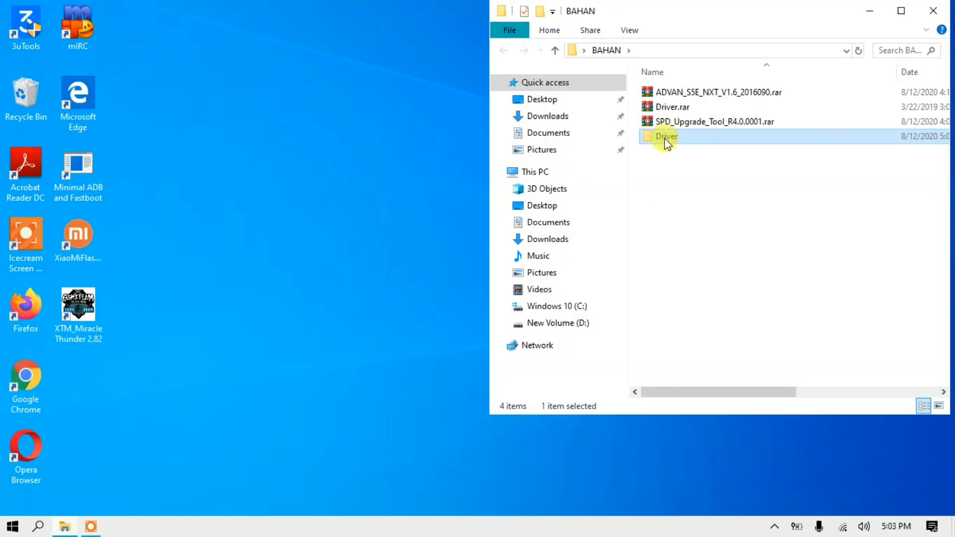
{"action": "double_click", "coordinate": [665, 138]}
{"action": "left_click", "coordinate": [683, 126]}
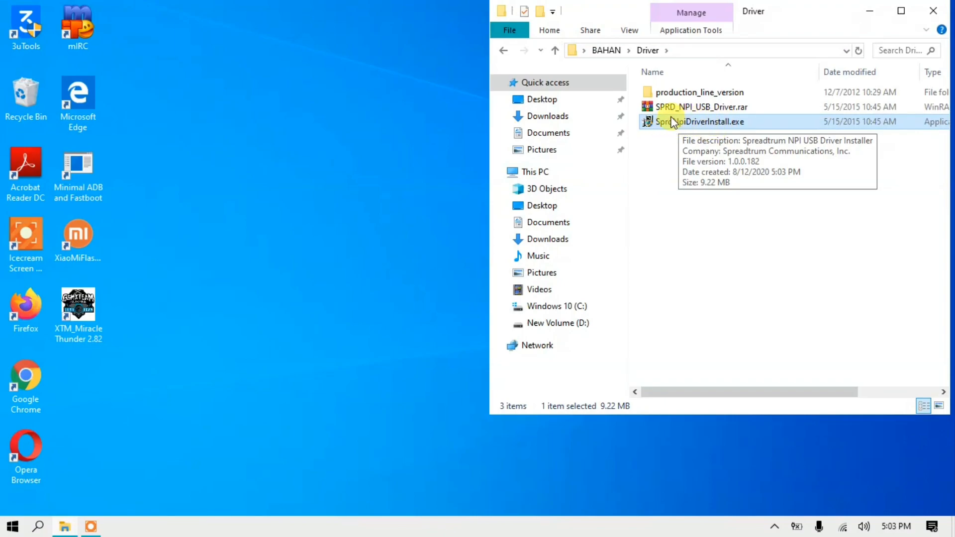
{"action": "double_click", "coordinate": [688, 121]}
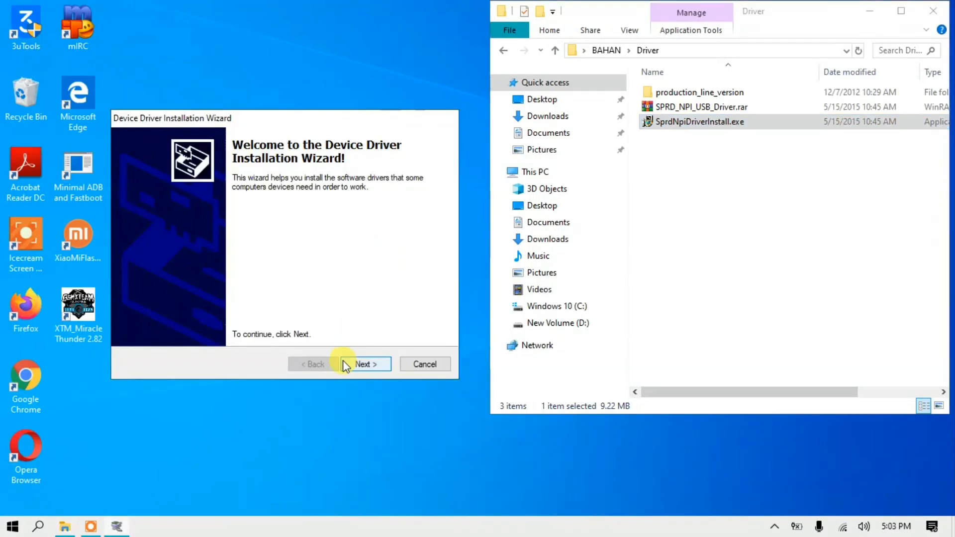
{"action": "left_click", "coordinate": [368, 365]}
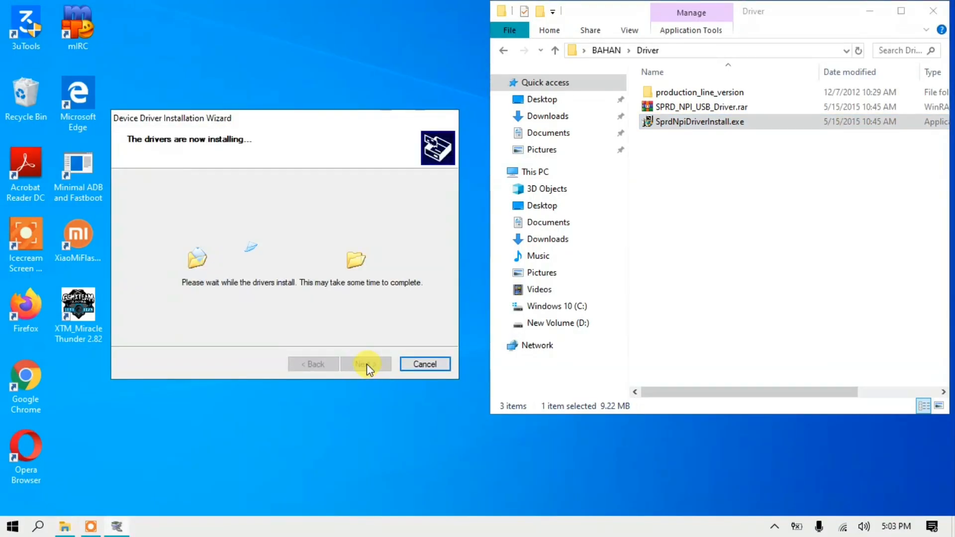
{"action": "scroll", "coordinate": [298, 324], "scroll_direction": "down", "scroll_amount": 1}
{"action": "scroll", "coordinate": [294, 322], "scroll_direction": "up", "scroll_amount": 1}
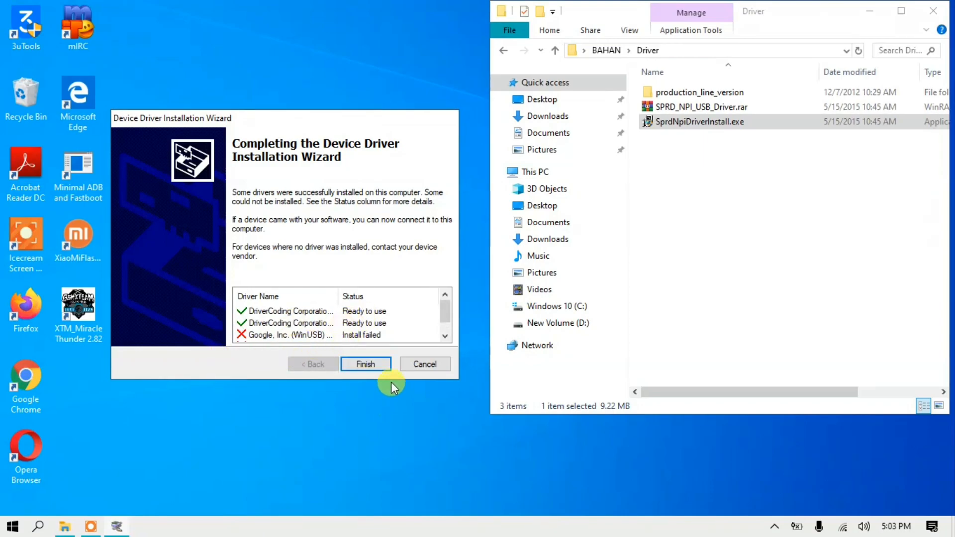
{"action": "left_click", "coordinate": [355, 364]}
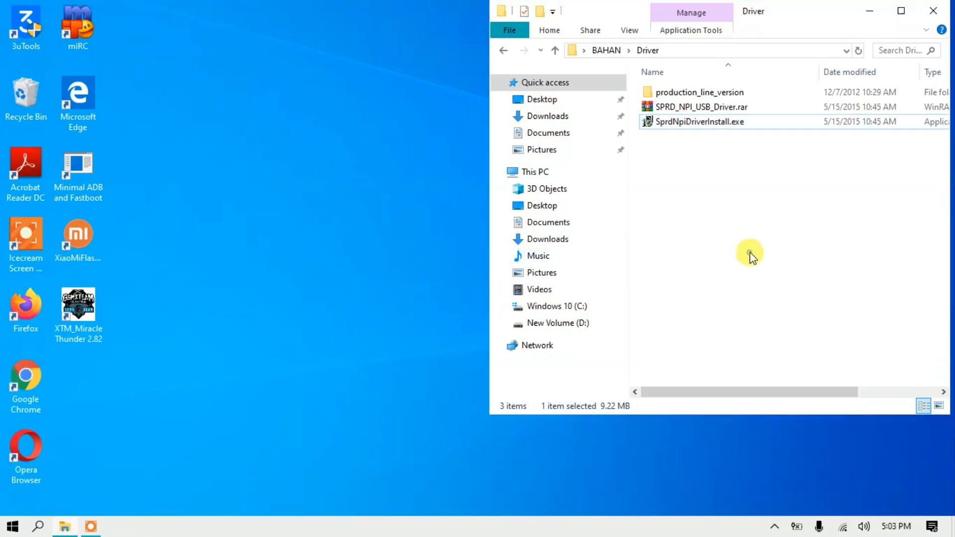
Return to the BAHAN folder and extract SPD_Upgrade_Tool_R4.0.0001.rar there
{"action": "left_click", "coordinate": [504, 50]}
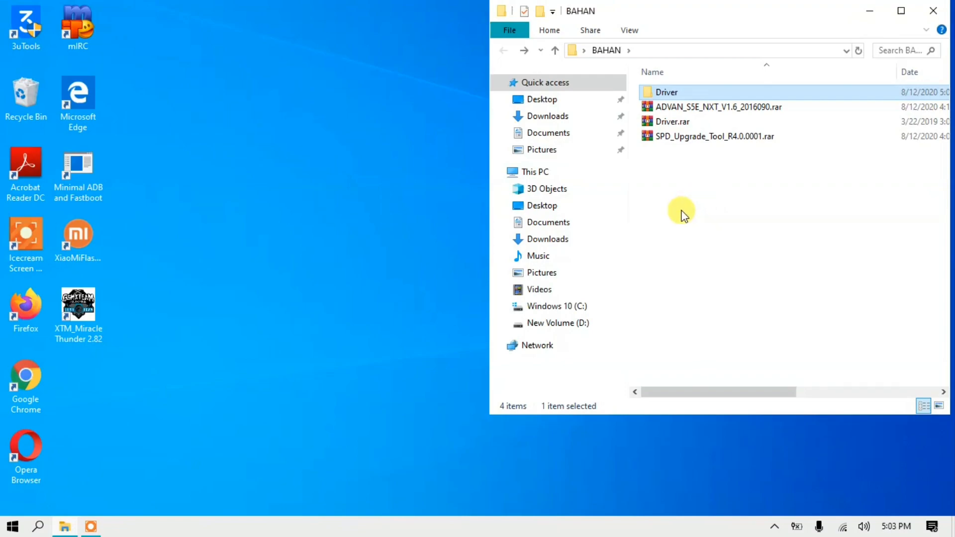
{"action": "left_click", "coordinate": [682, 142]}
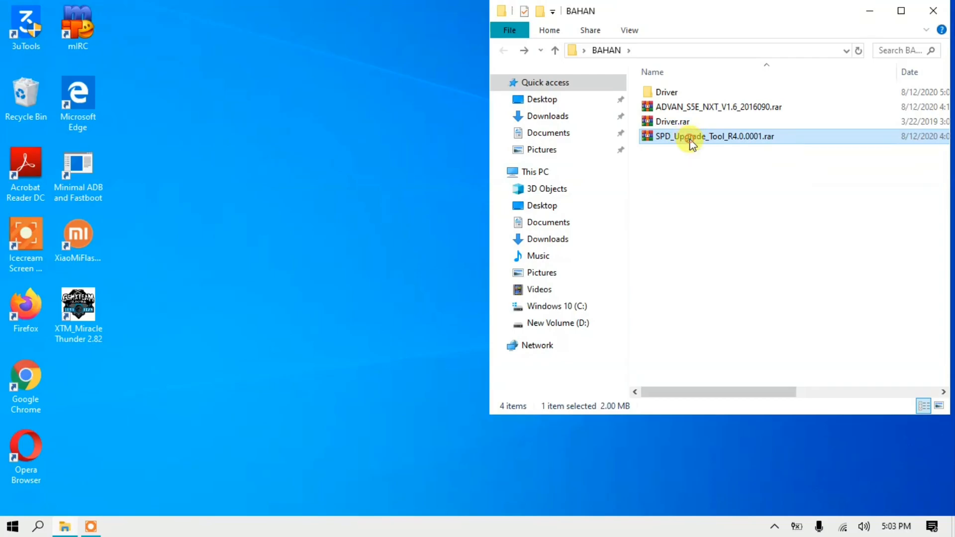
{"action": "right_click", "coordinate": [690, 143]}
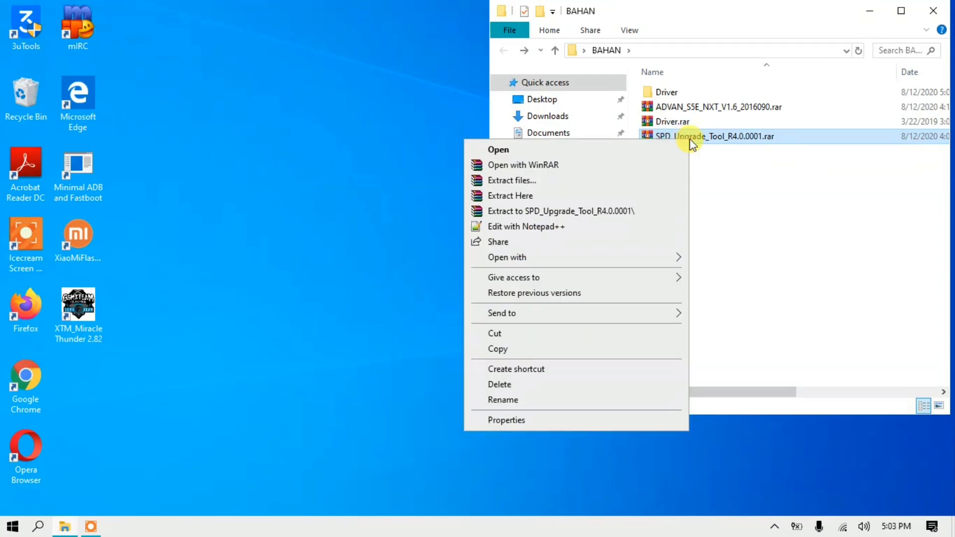
{"action": "left_click", "coordinate": [637, 196]}
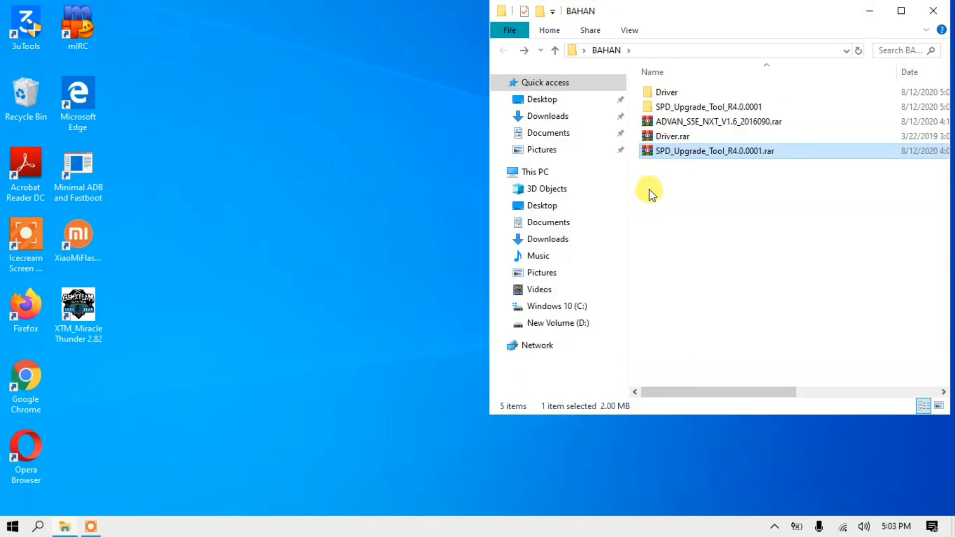
Launch ResearchDownload.exe from the extracted SPD_Upgrade_Tool_R4.0.0001 folder and move its window into the corner of the desktop
{"action": "left_click", "coordinate": [683, 108]}
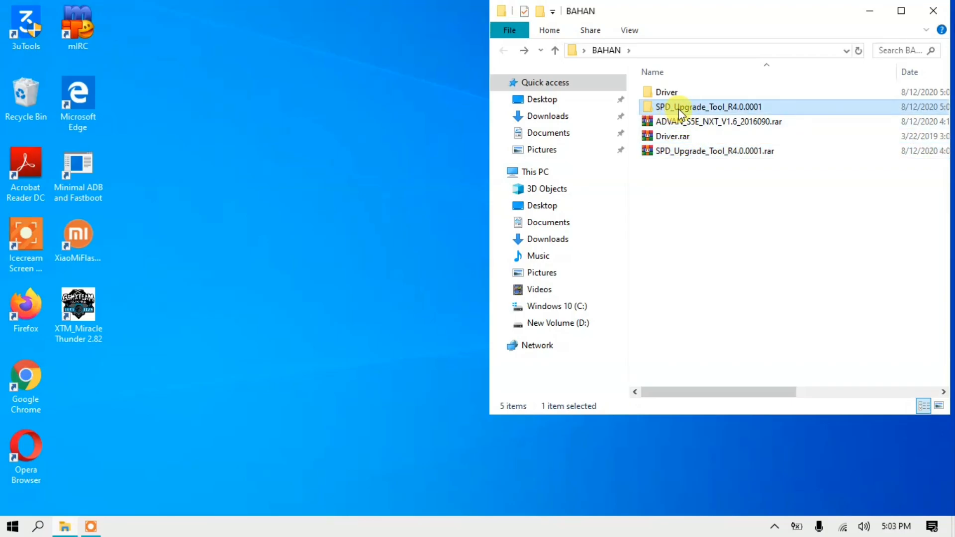
{"action": "double_click", "coordinate": [735, 109]}
{"action": "scroll", "coordinate": [735, 112], "scroll_direction": "down", "scroll_amount": 2}
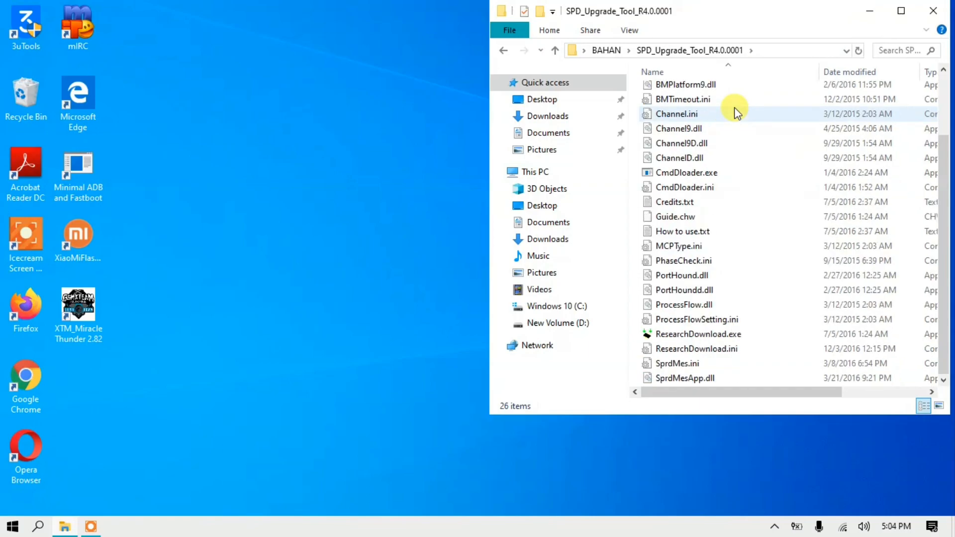
{"action": "left_click", "coordinate": [684, 339]}
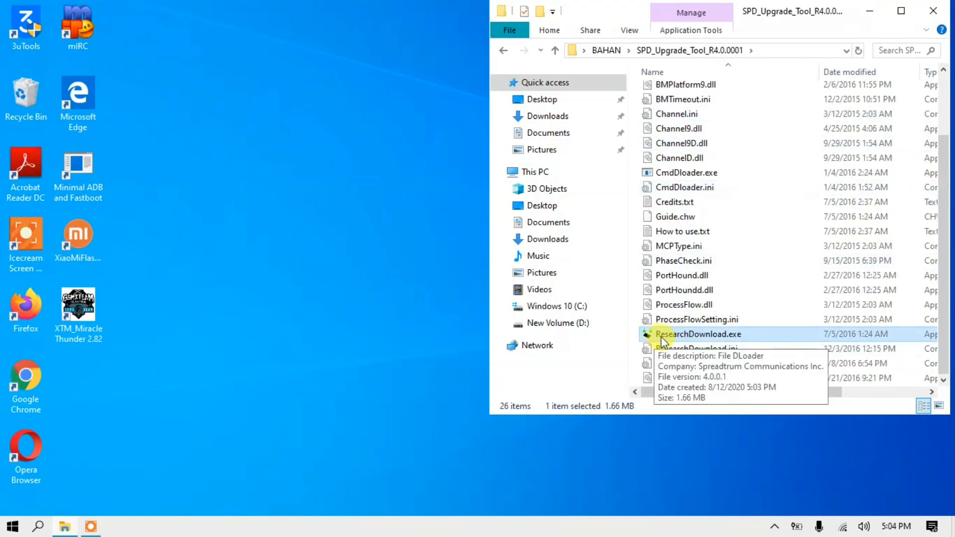
{"action": "double_click", "coordinate": [681, 335]}
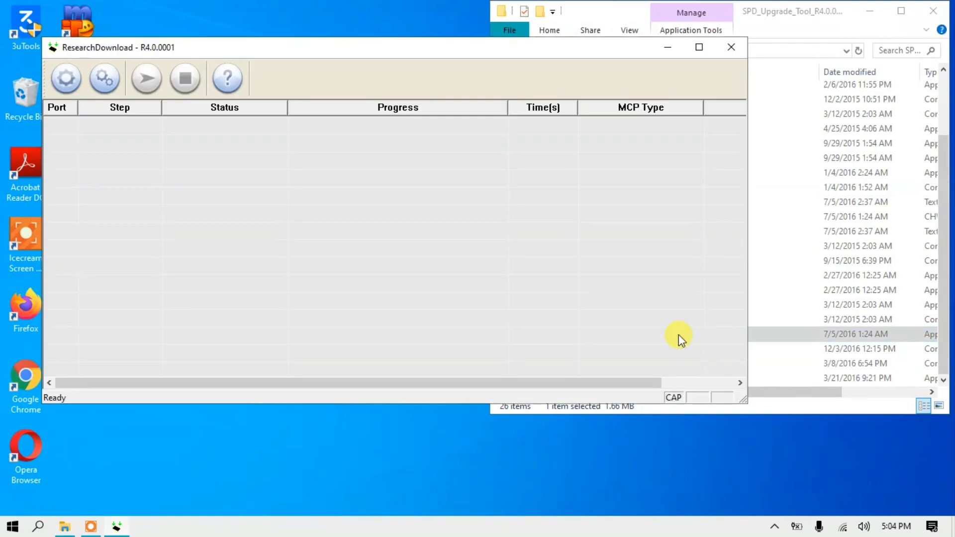
{"action": "left_click_drag", "start_coordinate": [413, 47], "coordinate": [374, 11]}
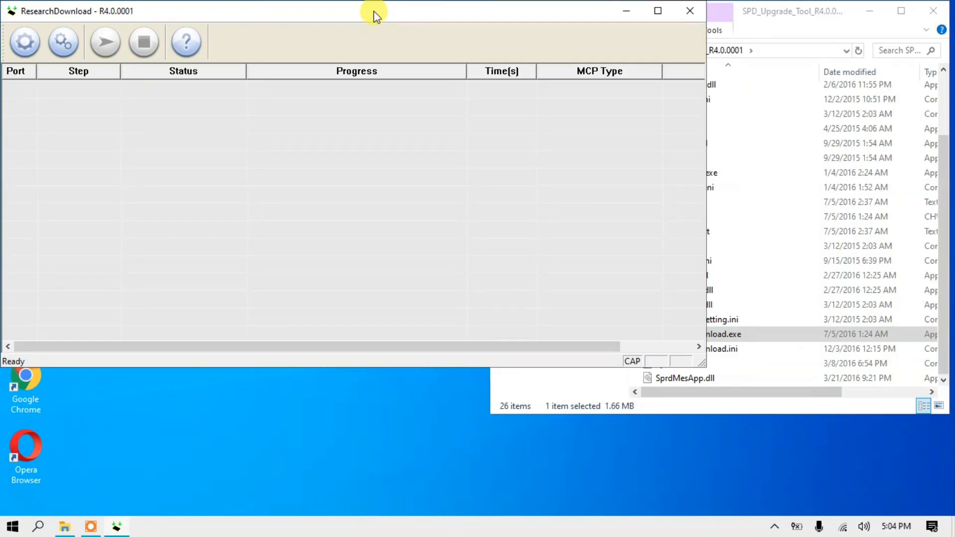
Go back to the BAHAN folder, extract ADVAN_S5E_NXT_V1.6_2016090.rar there and select the extracted .pac firmware file
{"action": "left_click", "coordinate": [775, 21]}
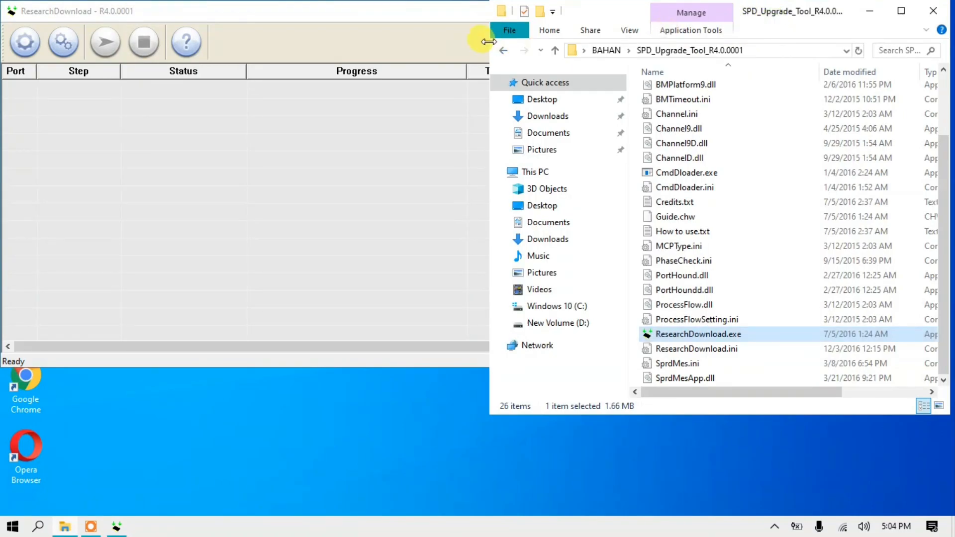
{"action": "left_click", "coordinate": [500, 50]}
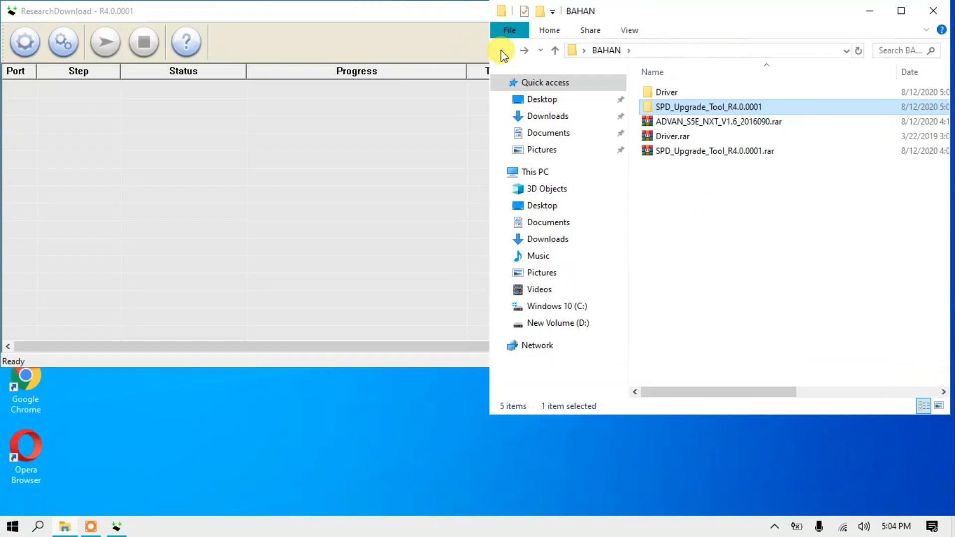
{"action": "left_click", "coordinate": [720, 120]}
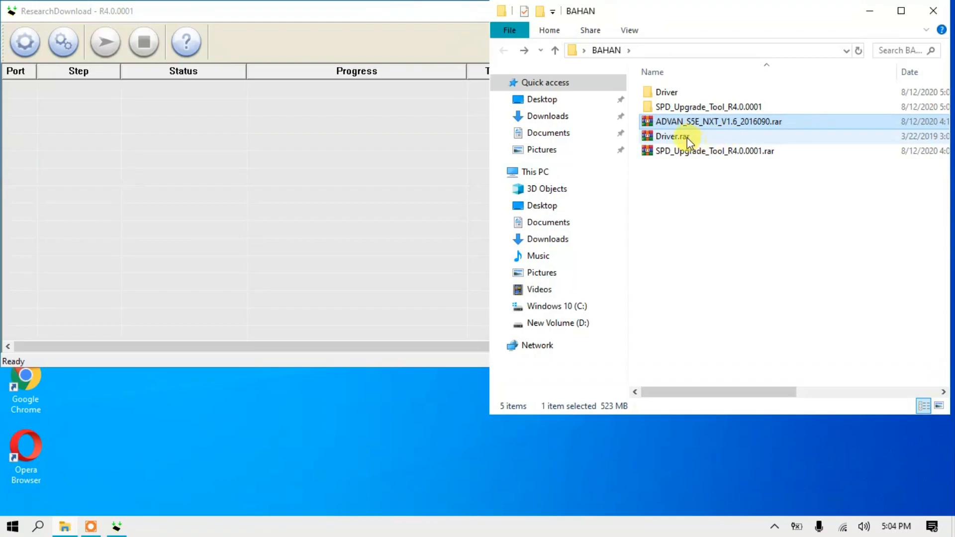
{"action": "right_click", "coordinate": [733, 124]}
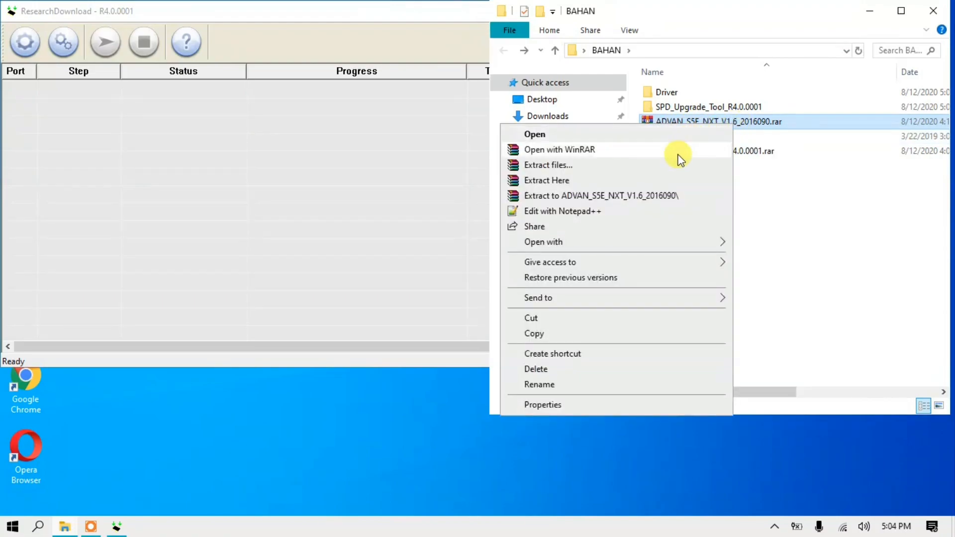
{"action": "left_click", "coordinate": [664, 181]}
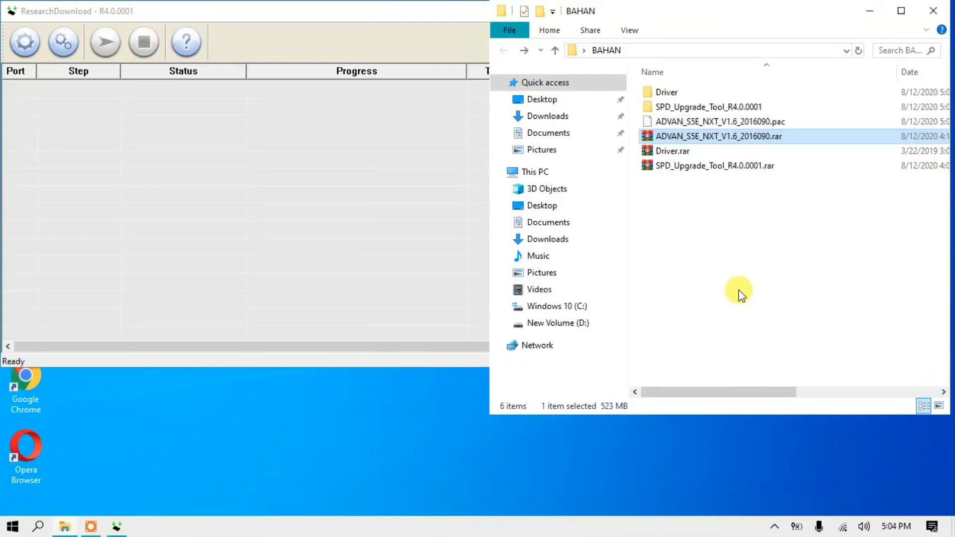
{"action": "left_click", "coordinate": [679, 121]}
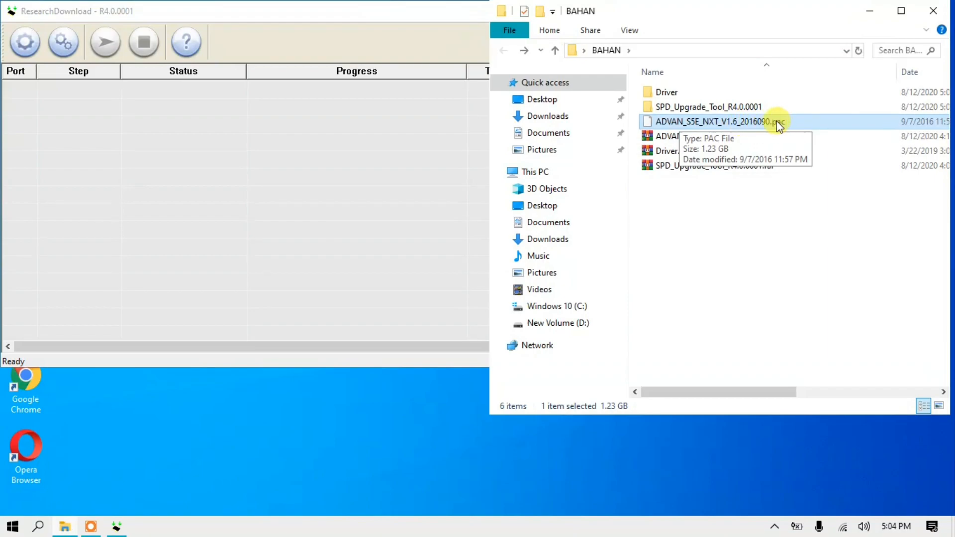
Shift the BAHAN folder window aside so its file names stay readable beside ResearchDownload, and bring ResearchDownload to the front
{"action": "left_click", "coordinate": [449, 167]}
{"action": "left_click", "coordinate": [843, 11]}
{"action": "left_click_drag", "start_coordinate": [724, 14], "coordinate": [864, 32]}
{"action": "left_click", "coordinate": [406, 155]}
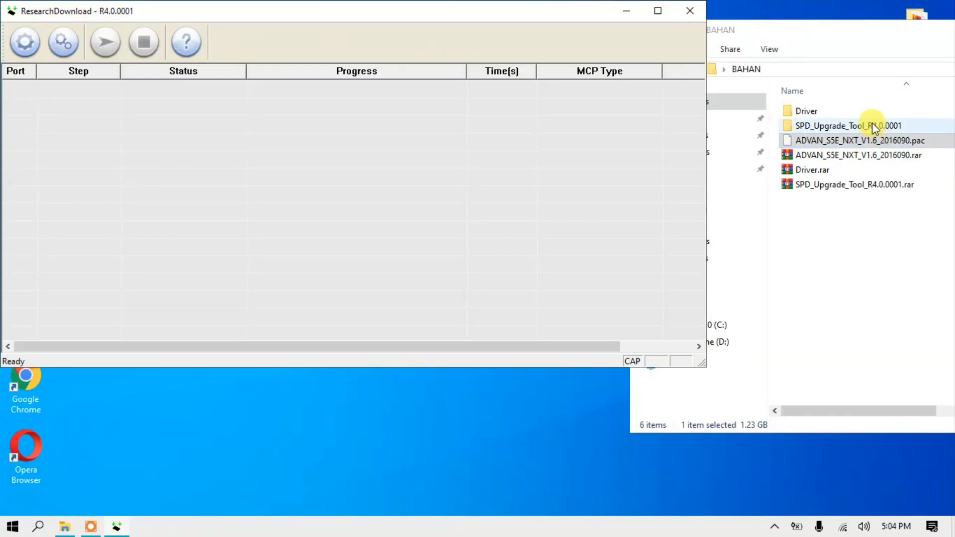
{"action": "left_click", "coordinate": [837, 26]}
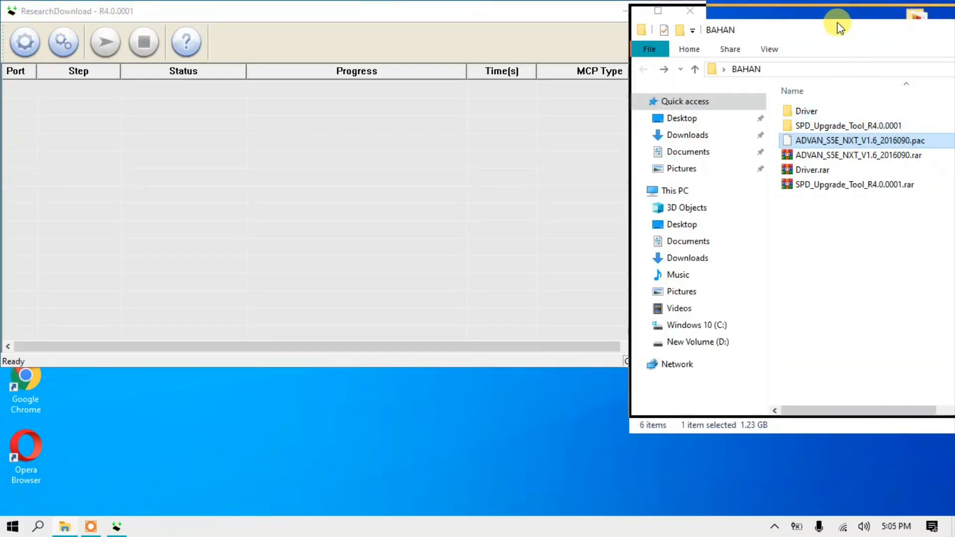
{"action": "left_click_drag", "start_coordinate": [837, 25], "coordinate": [837, 10]}
{"action": "left_click", "coordinate": [831, 126]}
{"action": "left_click", "coordinate": [222, 145]}
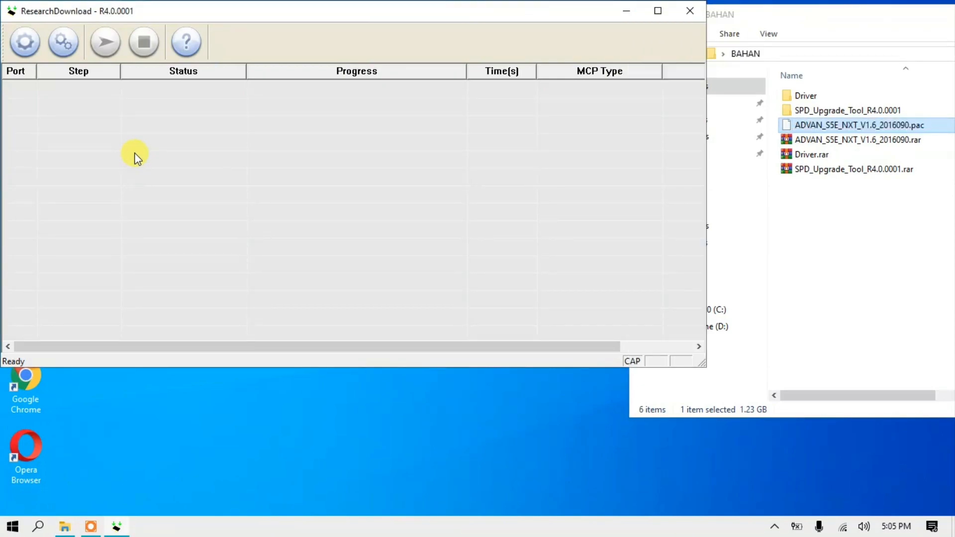
{"action": "left_click", "coordinate": [852, 22]}
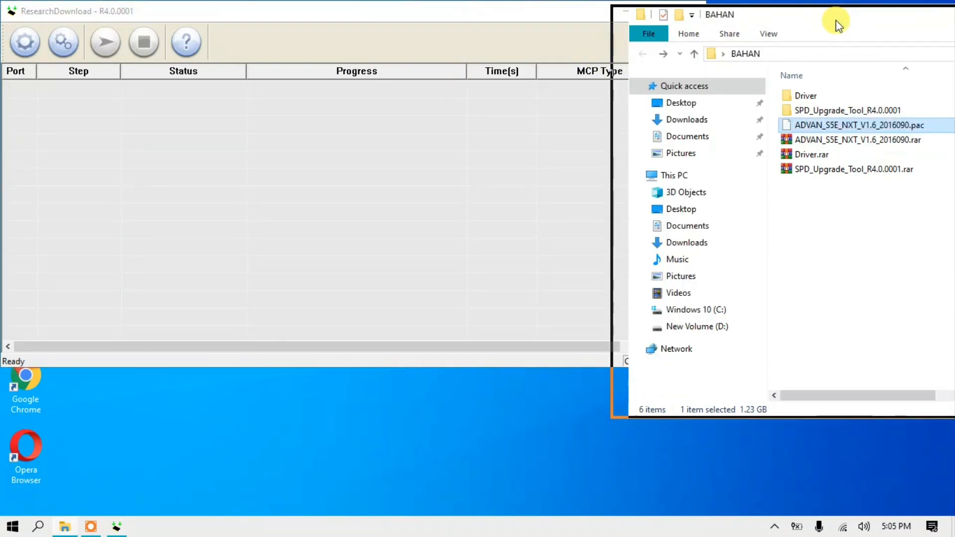
{"action": "left_click_drag", "start_coordinate": [836, 21], "coordinate": [832, 22]}
{"action": "left_click", "coordinate": [404, 193]}
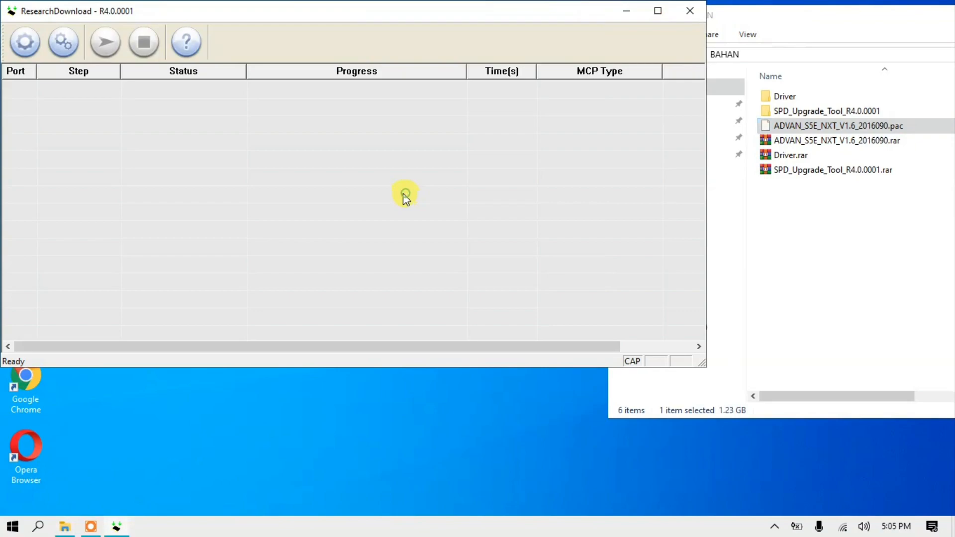
Start loading a packet file in ResearchDownload and browse to the BAHAN folder on the Desktop
{"action": "left_click", "coordinate": [24, 42]}
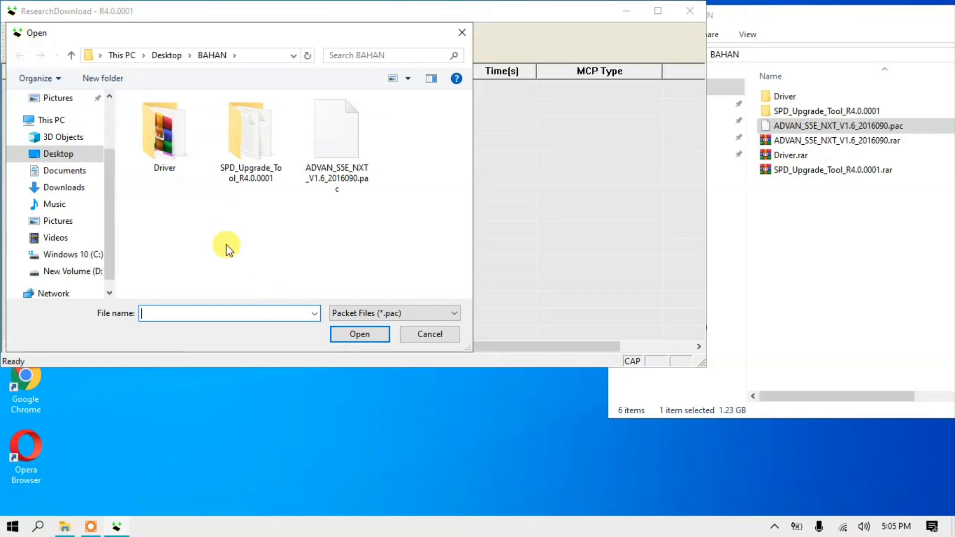
{"action": "scroll", "coordinate": [66, 142], "scroll_direction": "up", "scroll_amount": 1}
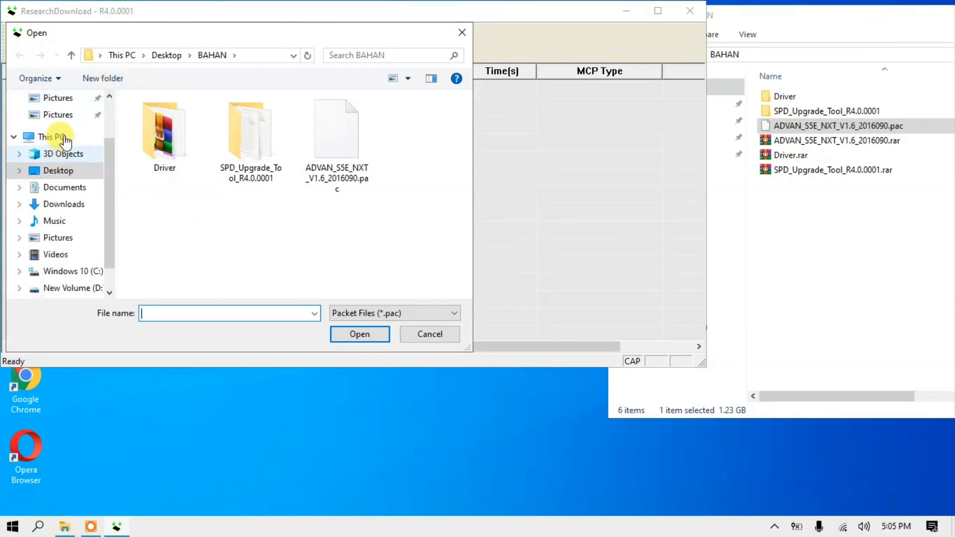
{"action": "scroll", "coordinate": [67, 141], "scroll_direction": "up", "scroll_amount": 3}
{"action": "left_click", "coordinate": [63, 126]}
{"action": "double_click", "coordinate": [158, 153]}
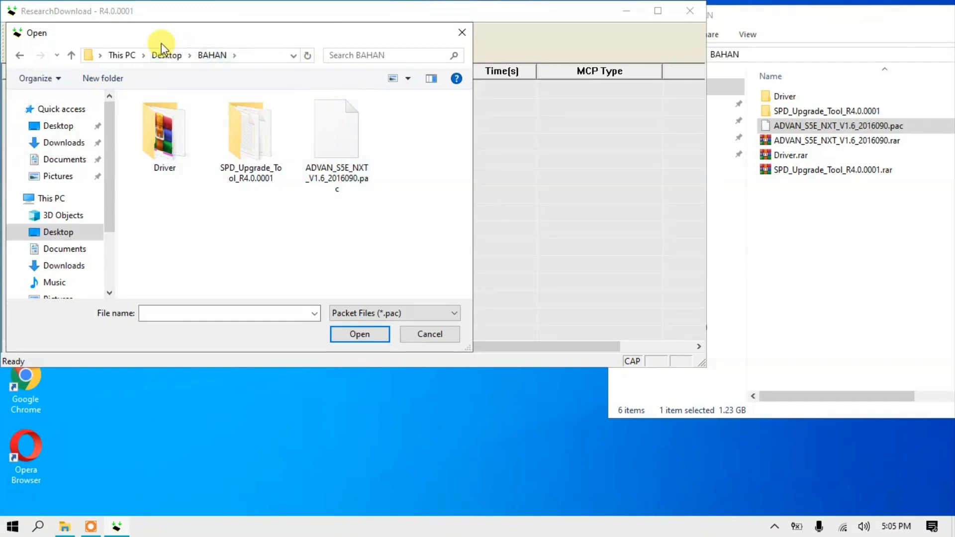
Show the file list as Details with a wider Name column and load ADVAN_S5E_NXT_V1.6_2016090.pac
{"action": "left_click", "coordinate": [408, 80]}
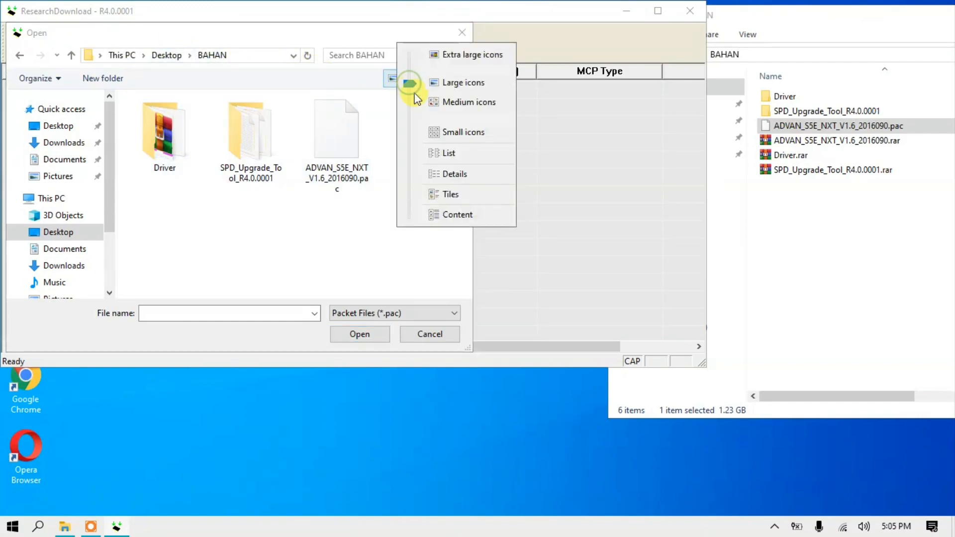
{"action": "left_click", "coordinate": [443, 175]}
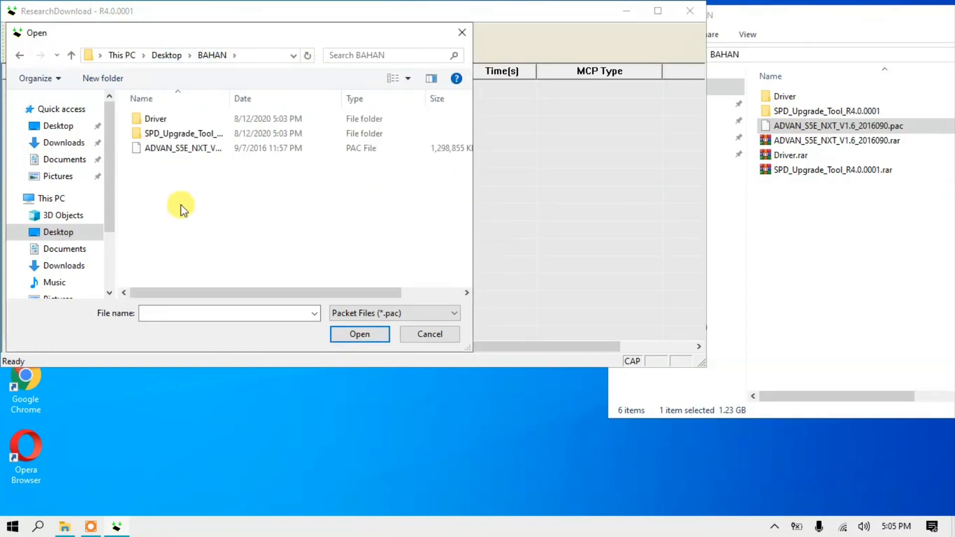
{"action": "left_click_drag", "start_coordinate": [229, 98], "coordinate": [329, 99]}
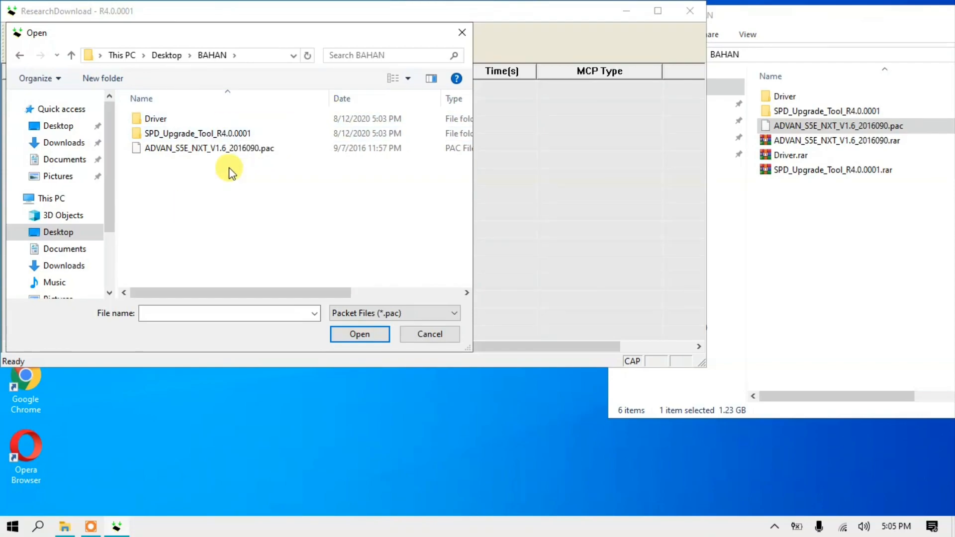
{"action": "left_click", "coordinate": [218, 149]}
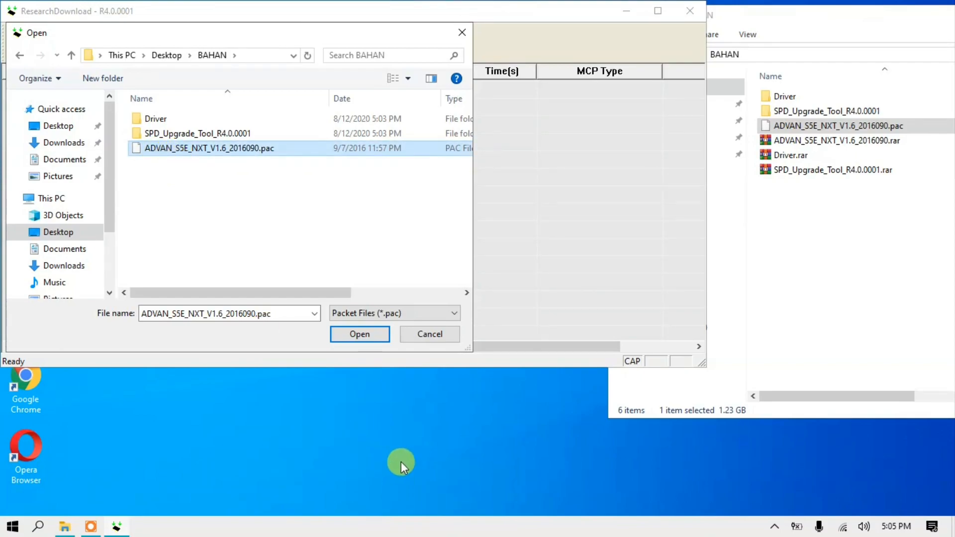
{"action": "left_click", "coordinate": [359, 334]}
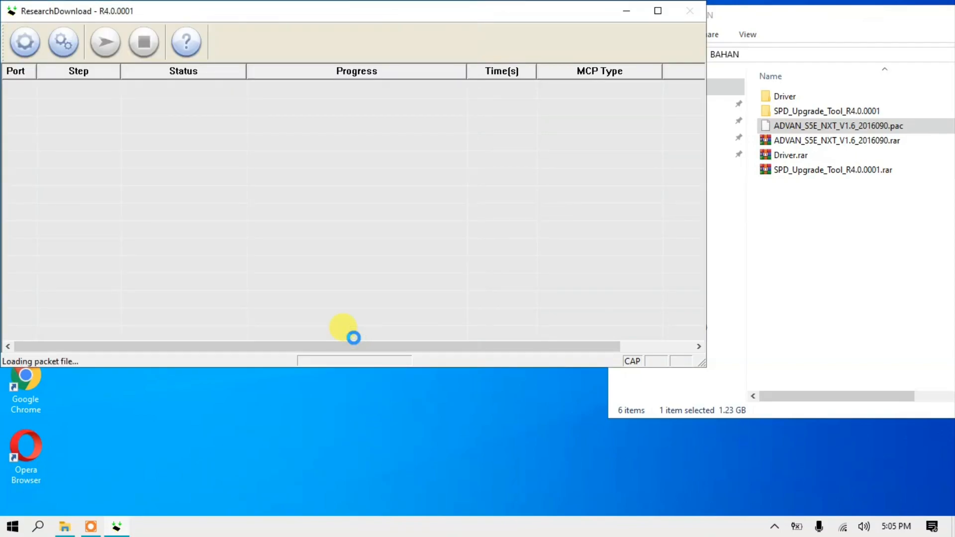